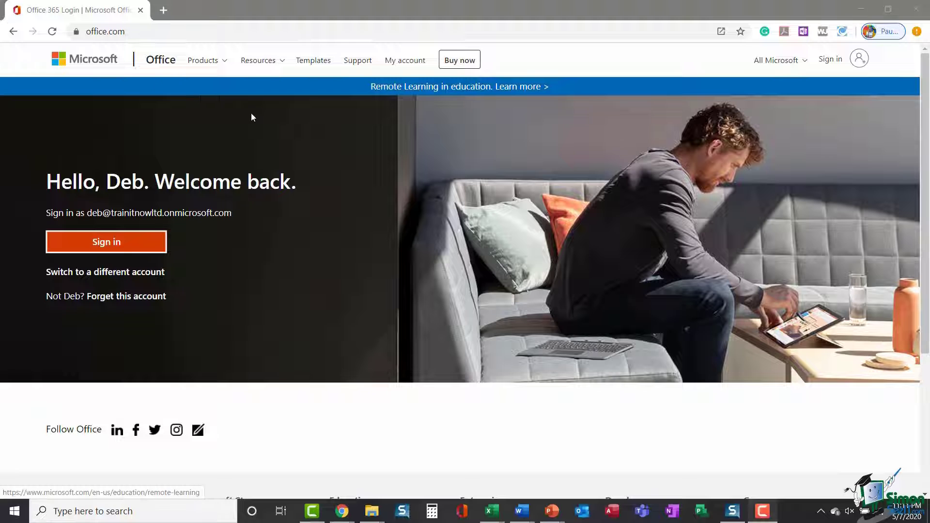
Sign in to Office 365 with the remembered account and its saved password, and open Microsoft Teams as the web app.
left_click(105, 248)
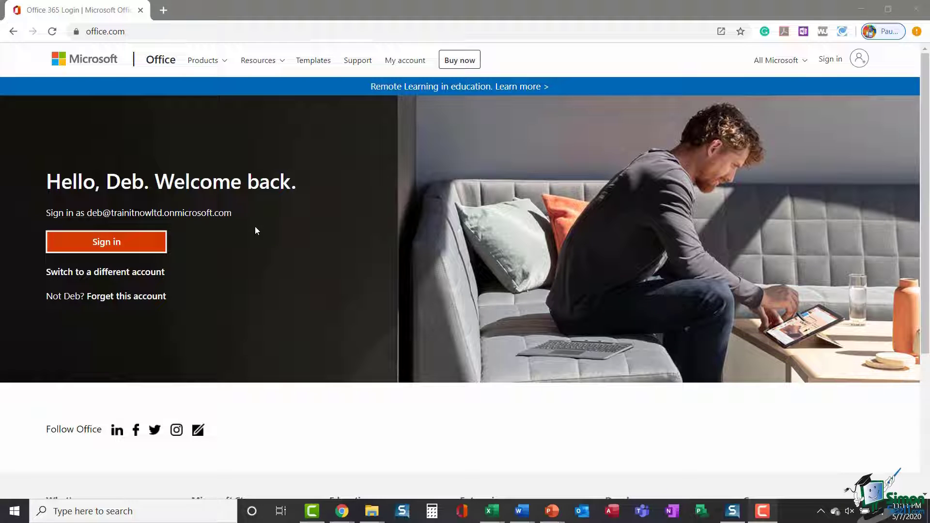
left_click(116, 244)
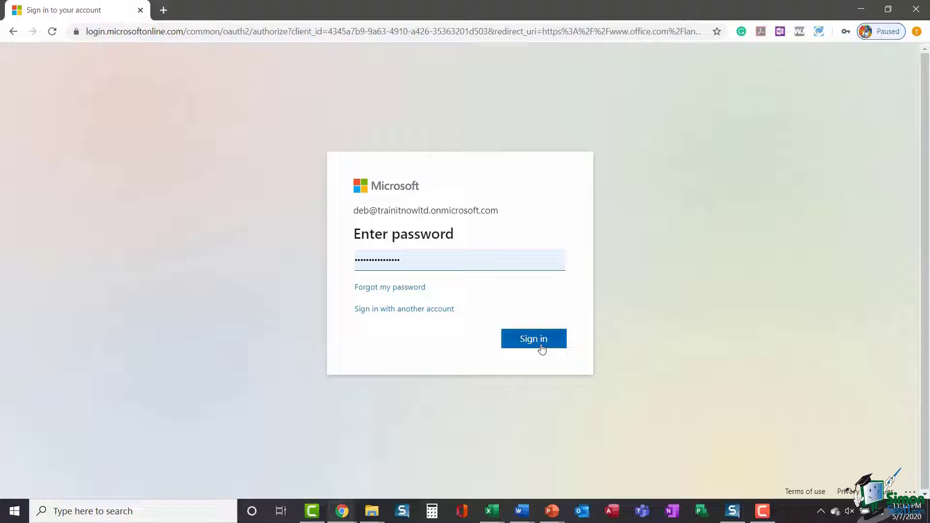
left_click(540, 345)
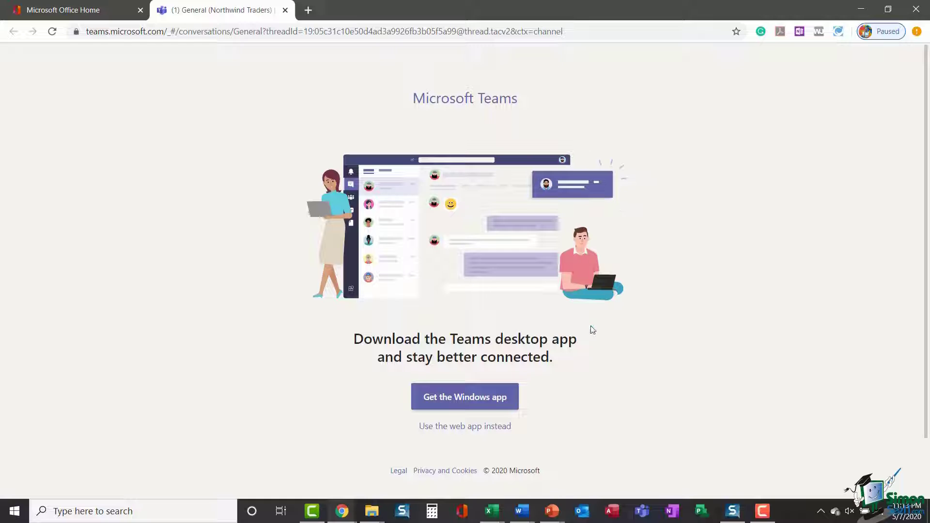
left_click(464, 432)
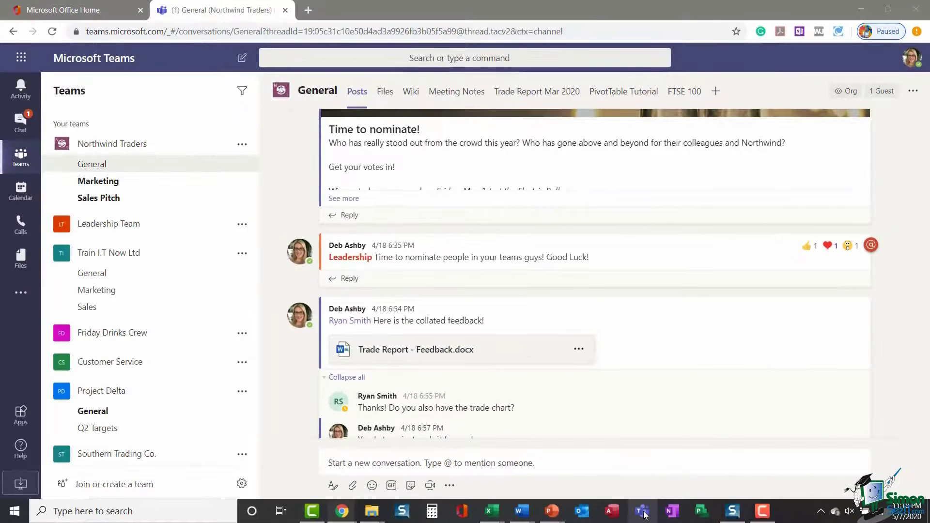
View the Teams desktop app and the additional options of the Northwind Traders team in the web app.
left_click(637, 512)
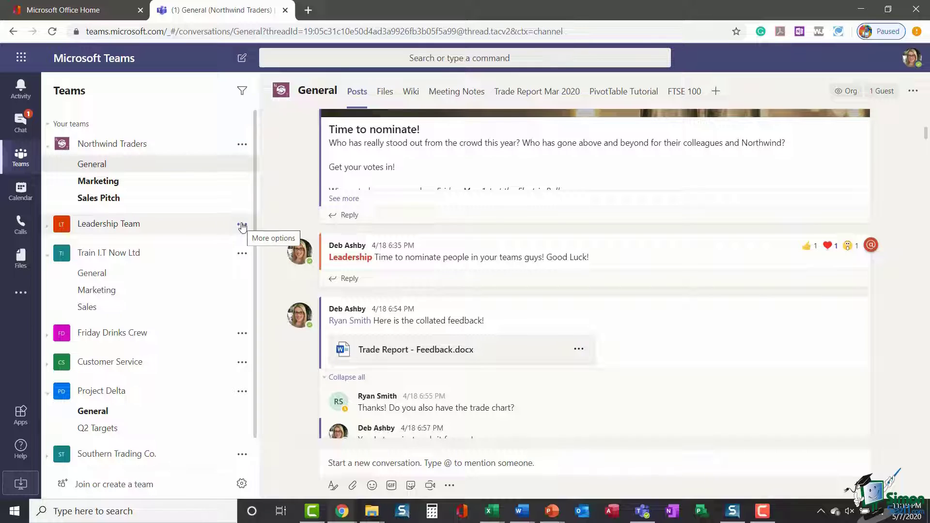
left_click(241, 145)
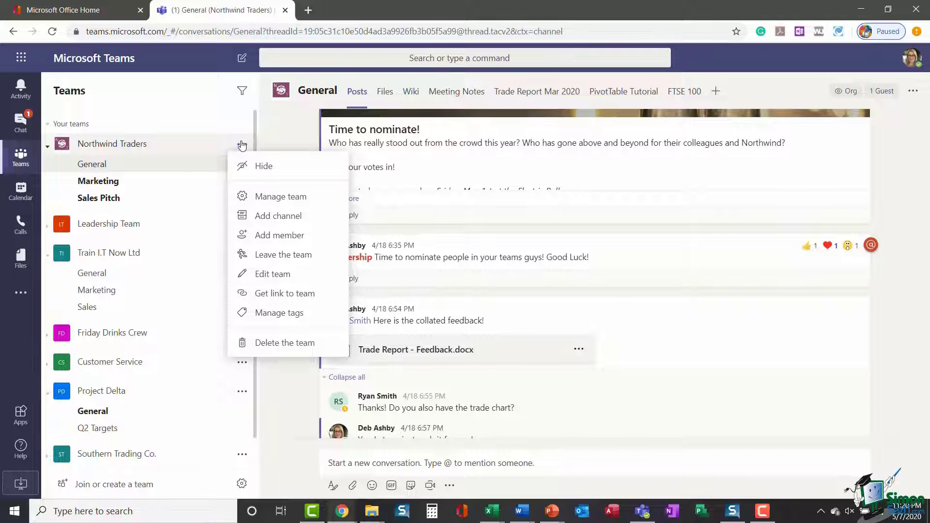
left_click(243, 144)
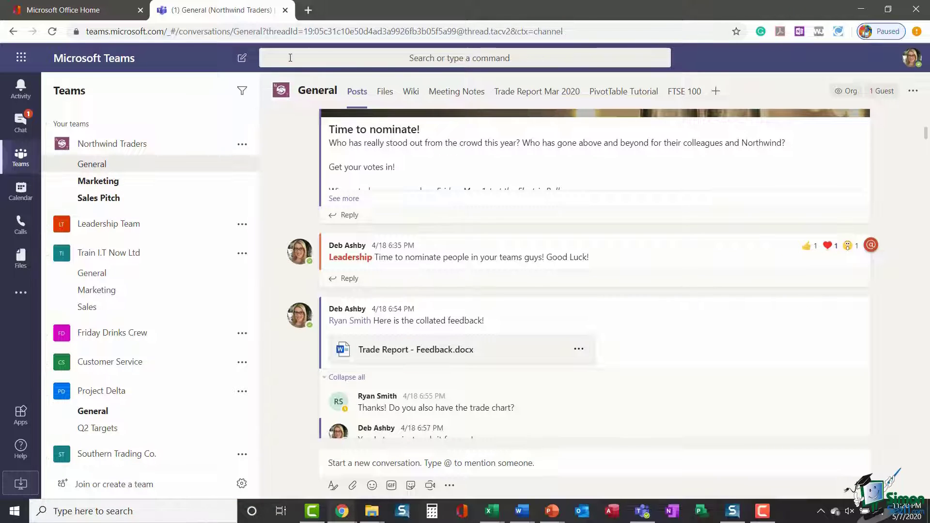
Search Teams for "sales" and review the matching people, files and messages.
left_click(446, 57)
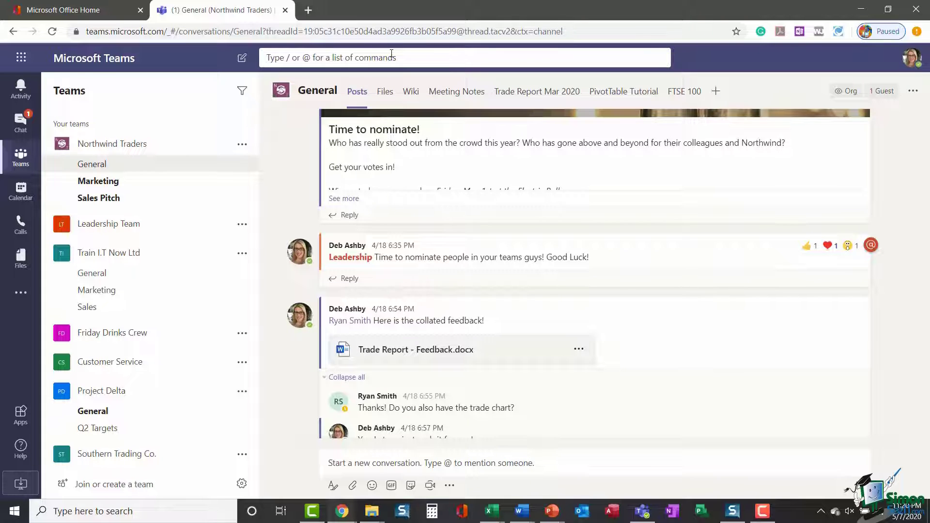
type("sales")
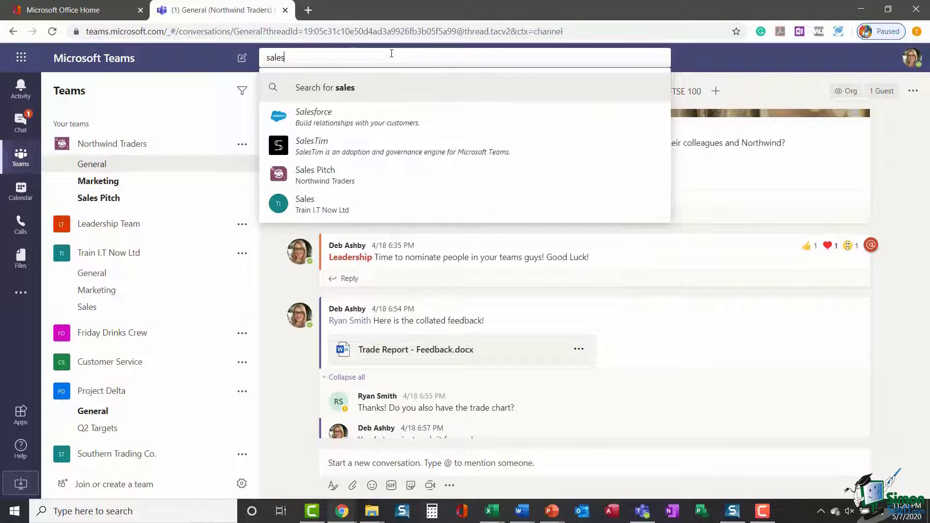
key("Return")
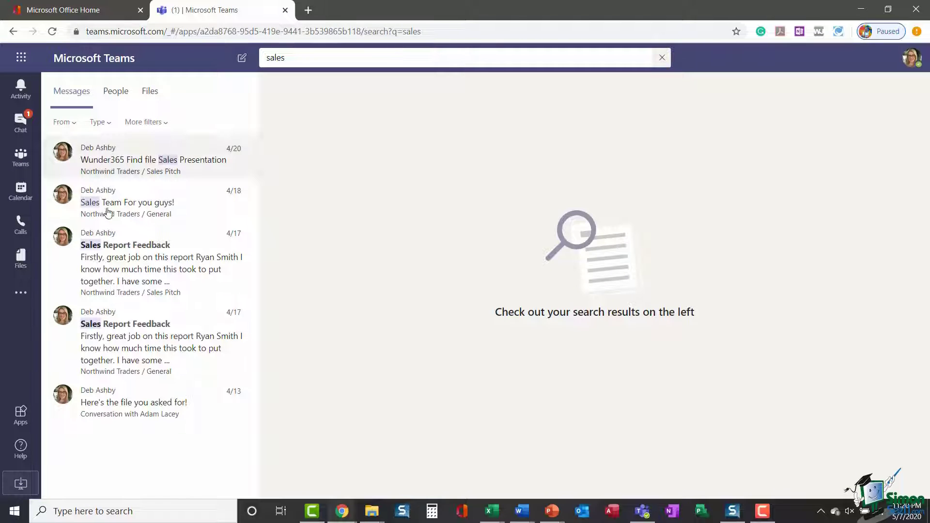
left_click(115, 94)
left_click(147, 95)
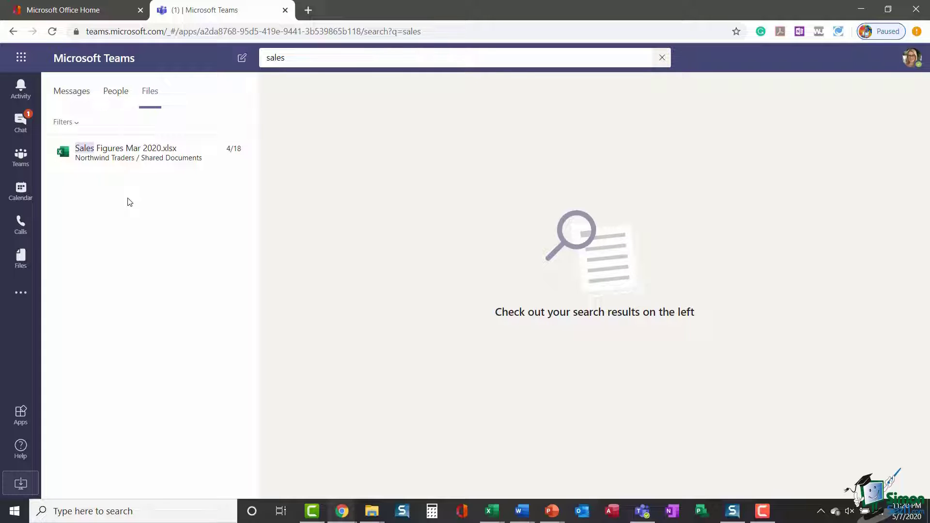
left_click(74, 95)
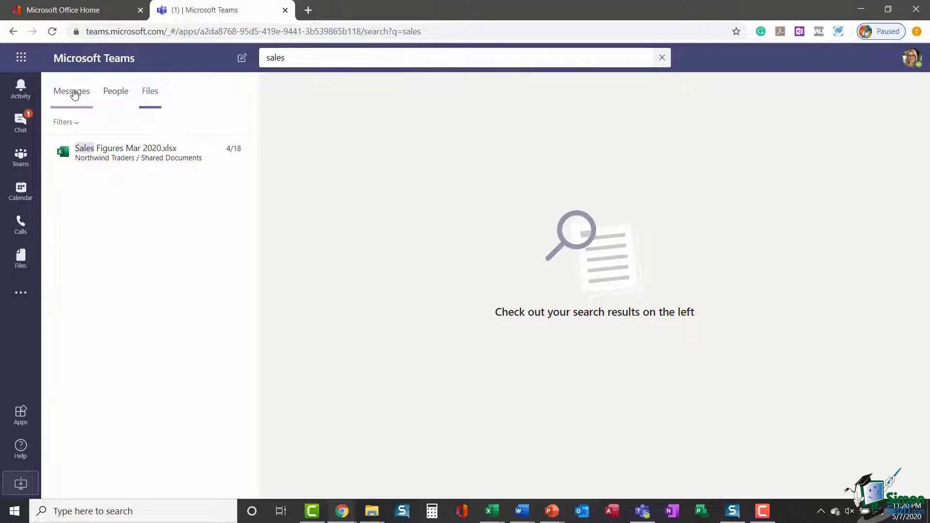
Replace the search text with the /away command and run it to set the status to away.
left_click(316, 58)
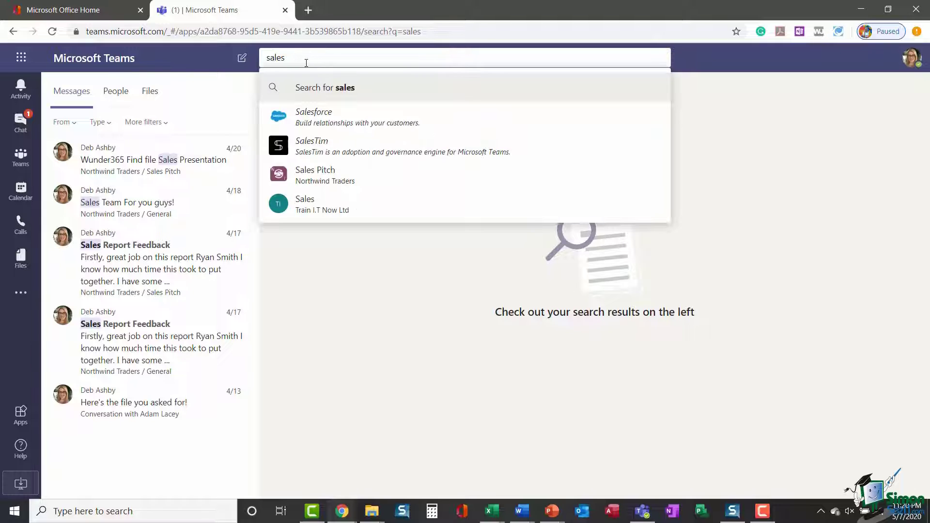
key("BackSpace")
key("BackSpace")
key("BackSpace")
key("BackSpace")
key("BackSpace")
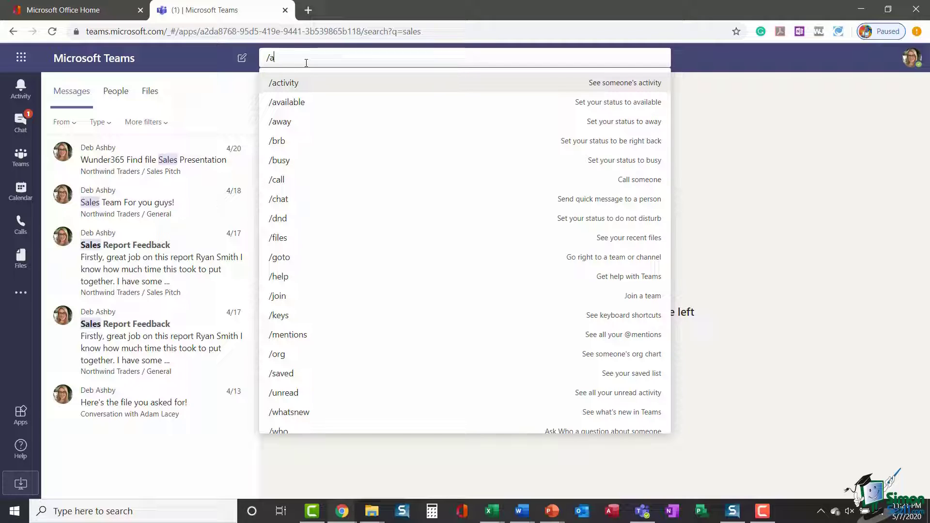
type("way")
key("Return")
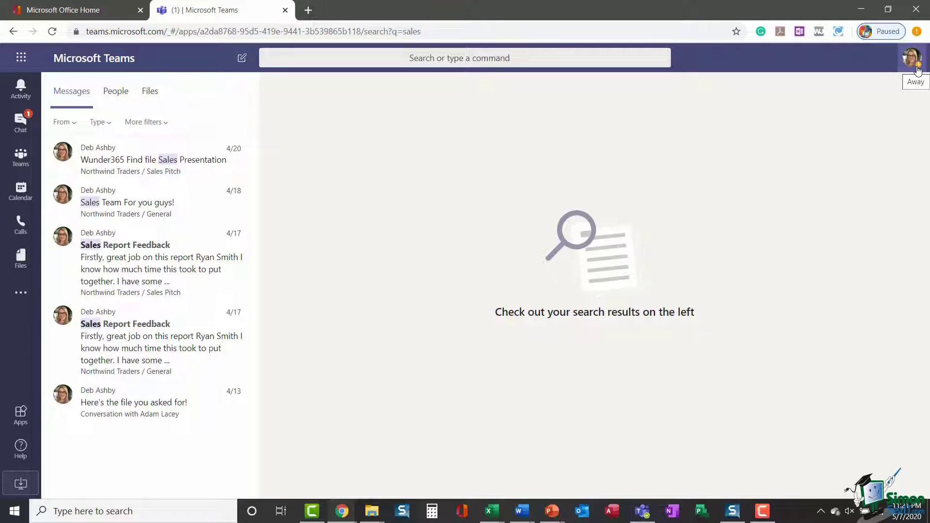
View the people and apps offered by the @ command, and clear the command entry.
left_click(429, 60)
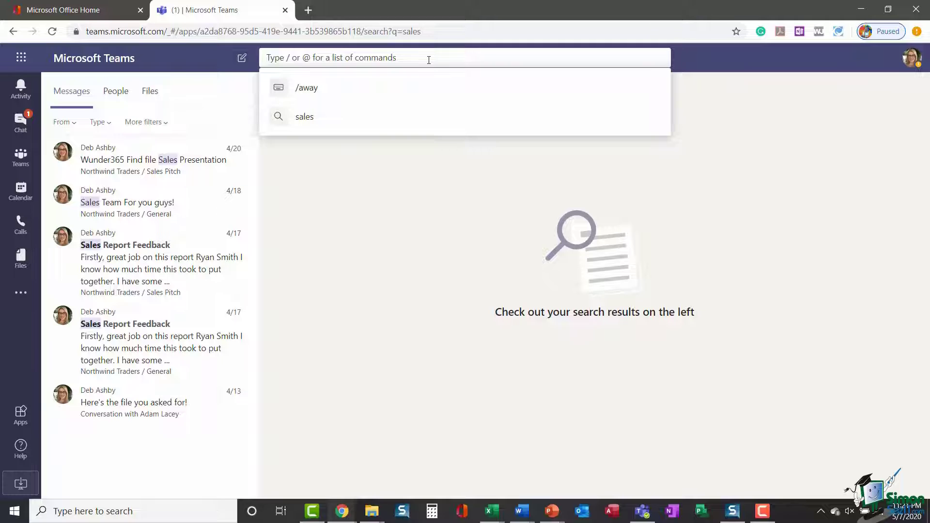
type("@")
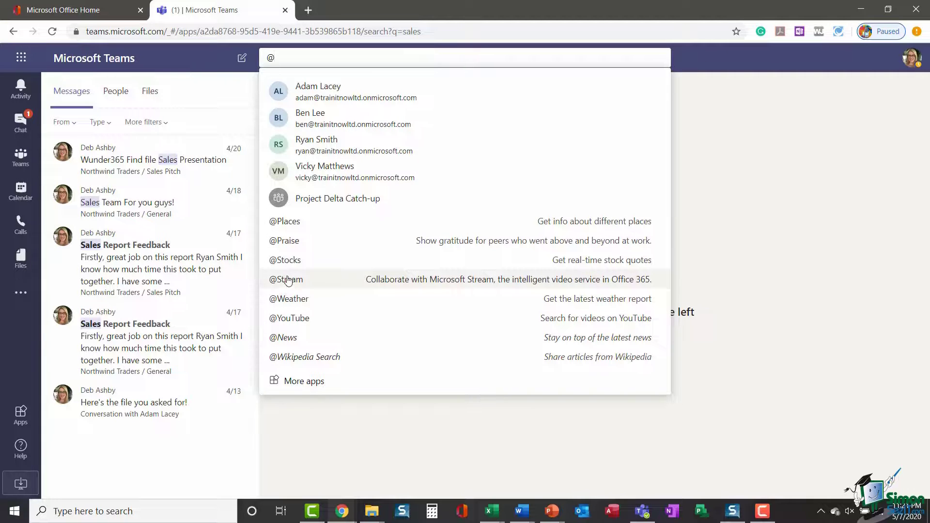
key("BackSpace")
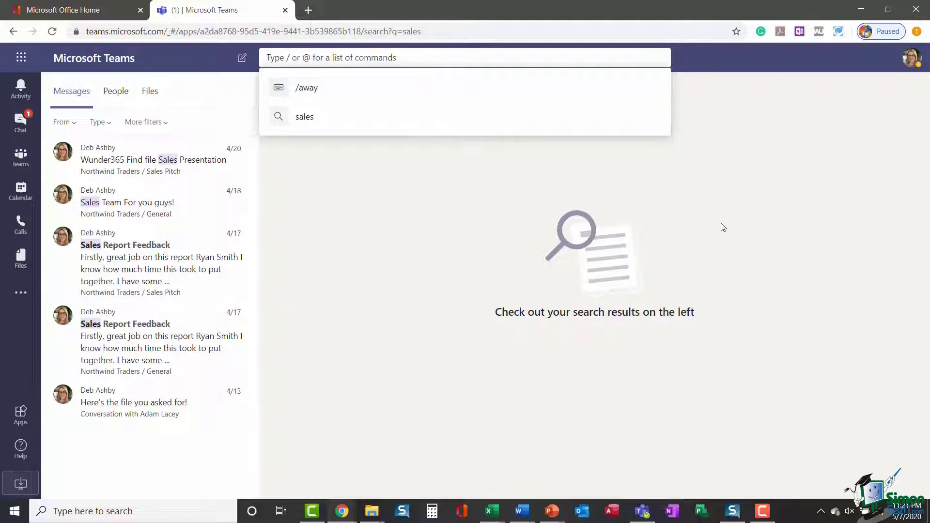
left_click(765, 67)
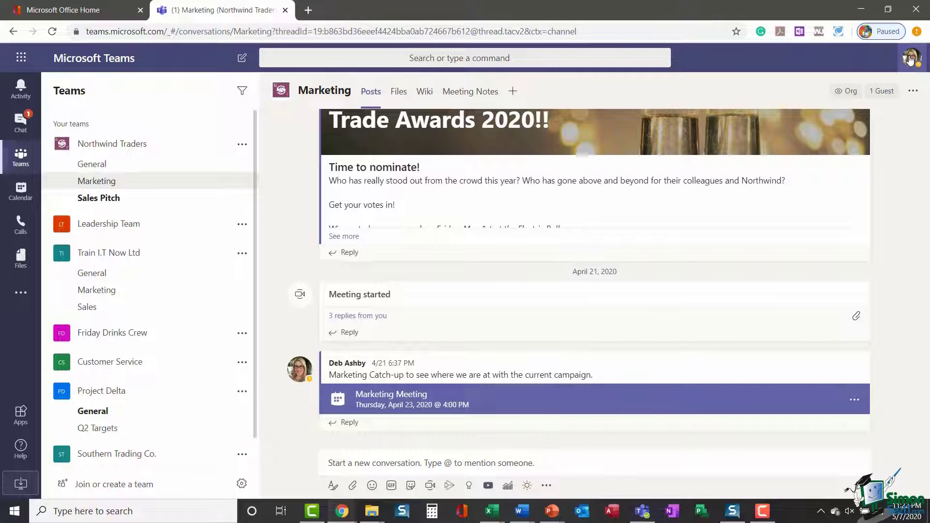
Look over the profile's status options and the general theme and language settings, and close the settings.
left_click(910, 59)
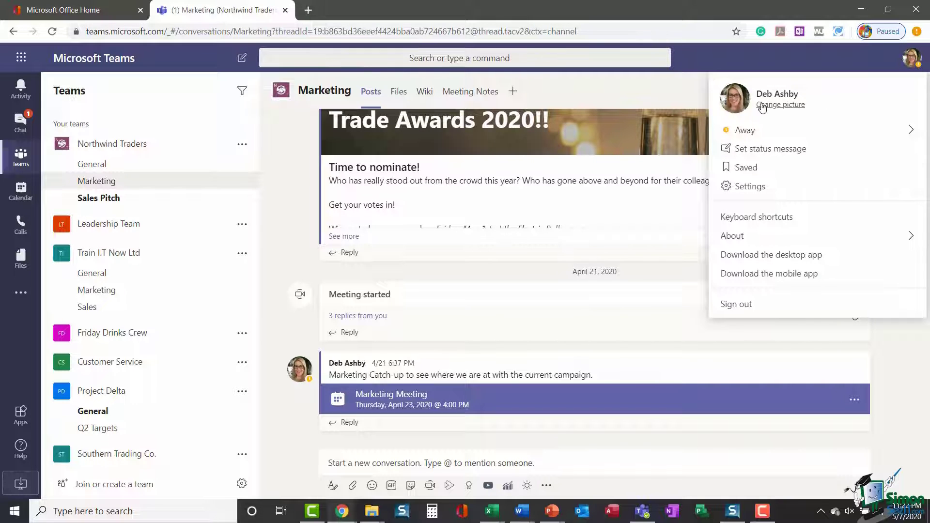
mouse_move(754, 134)
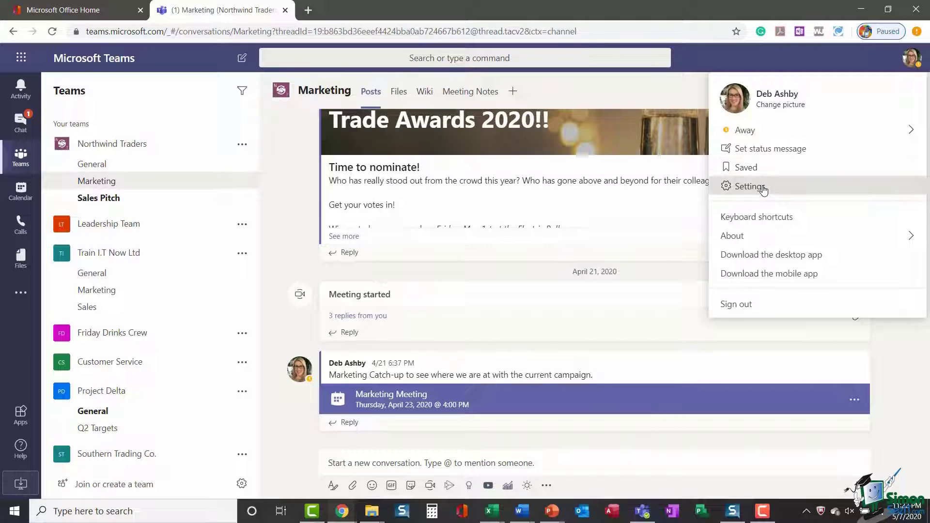
left_click(764, 189)
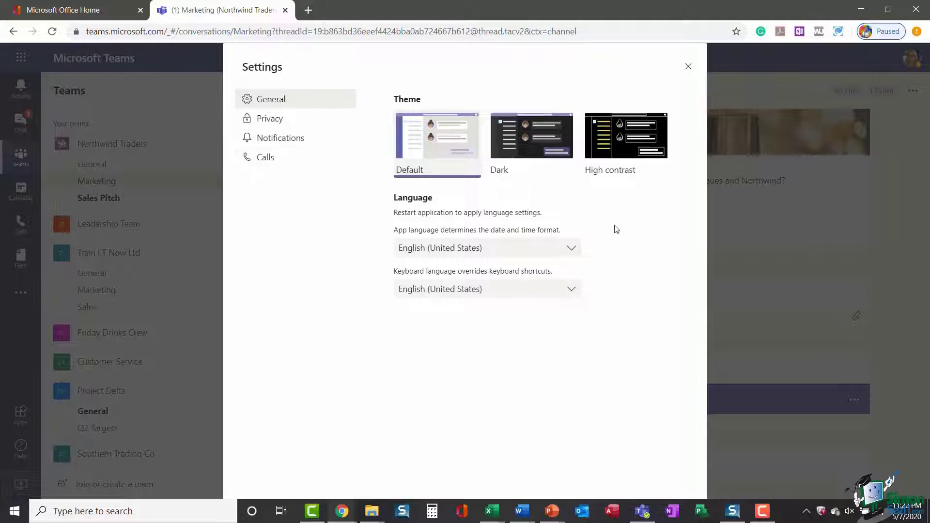
left_click(688, 67)
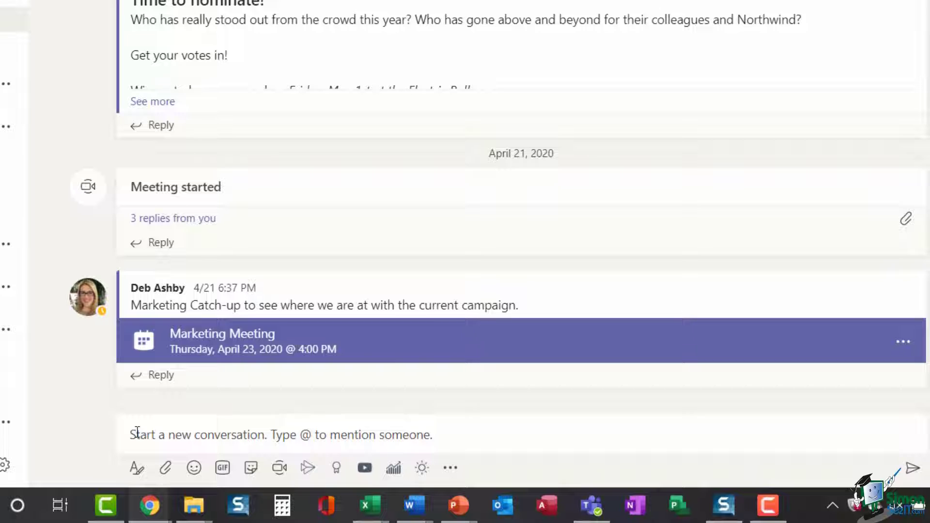
Post the message "Hello all!" as a new conversation in the Northwind Traders Marketing channel.
left_click(331, 461)
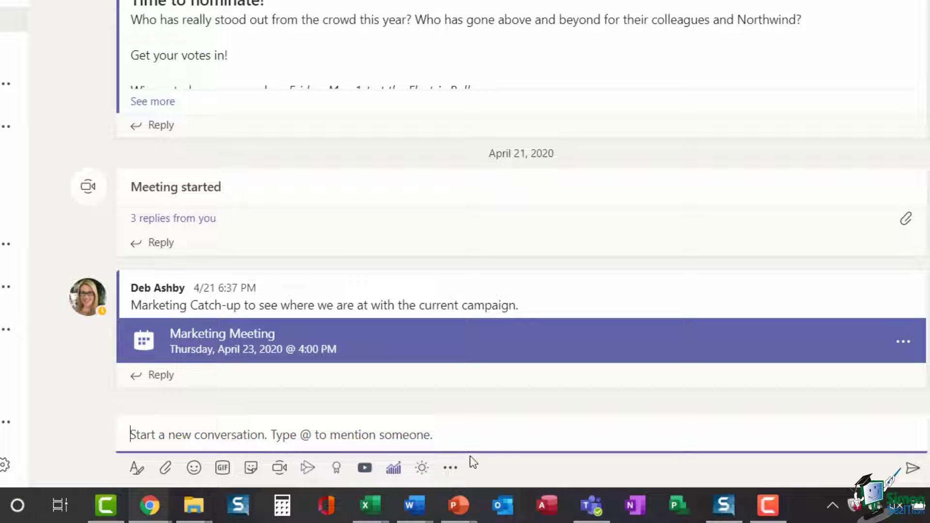
type("Hello all!")
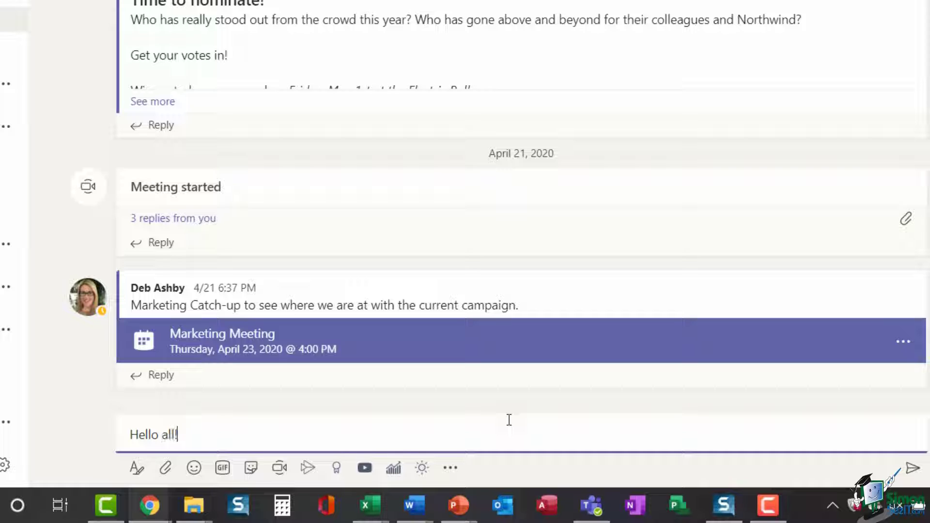
key("Return")
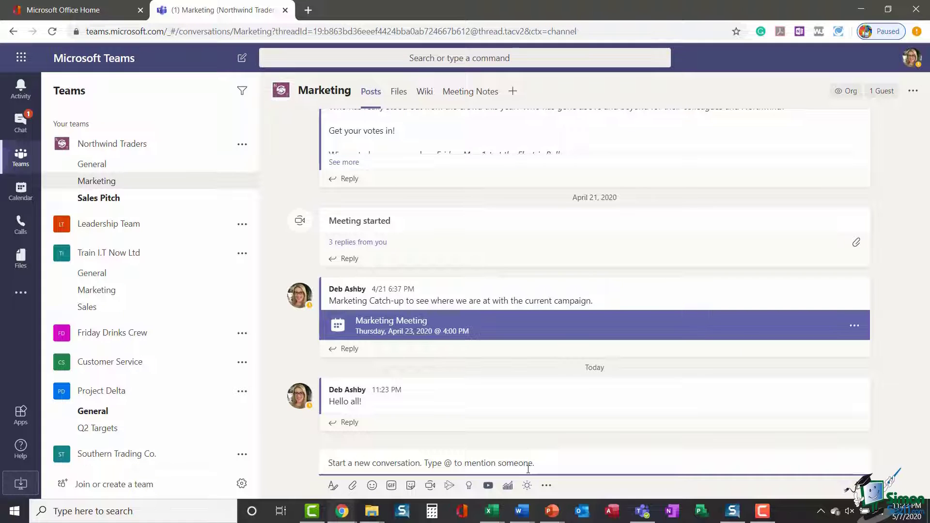
View the Office 365 apps available in the app launcher and close it.
left_click(22, 59)
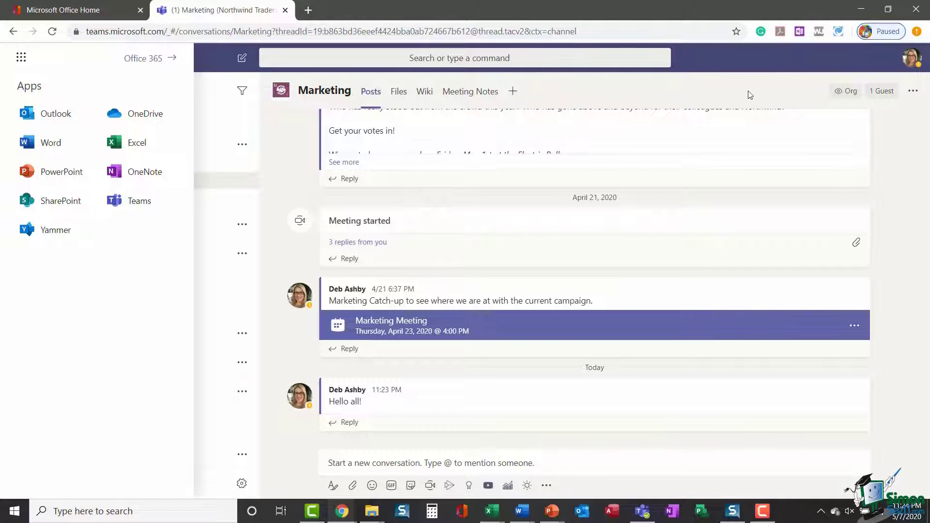
left_click(705, 99)
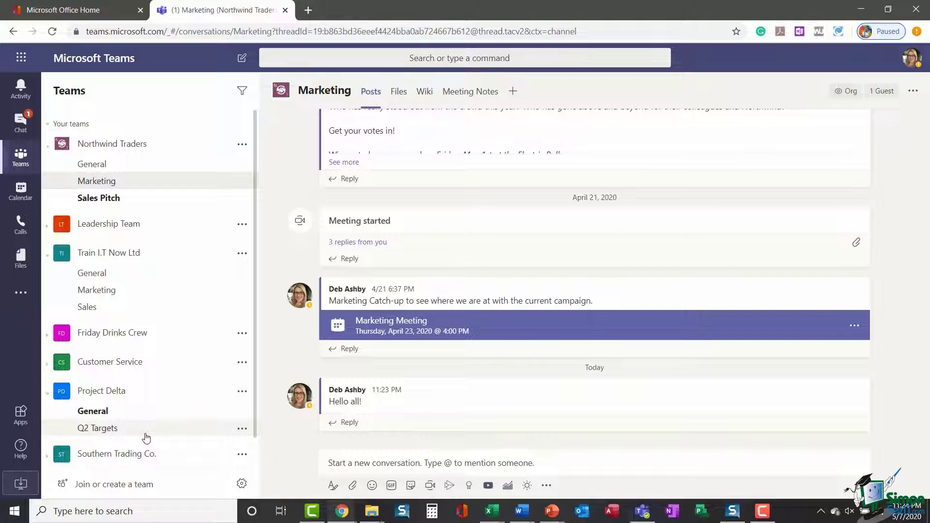
Create a public team from scratch named "Western Trading Co", leaving the description empty.
left_click(111, 490)
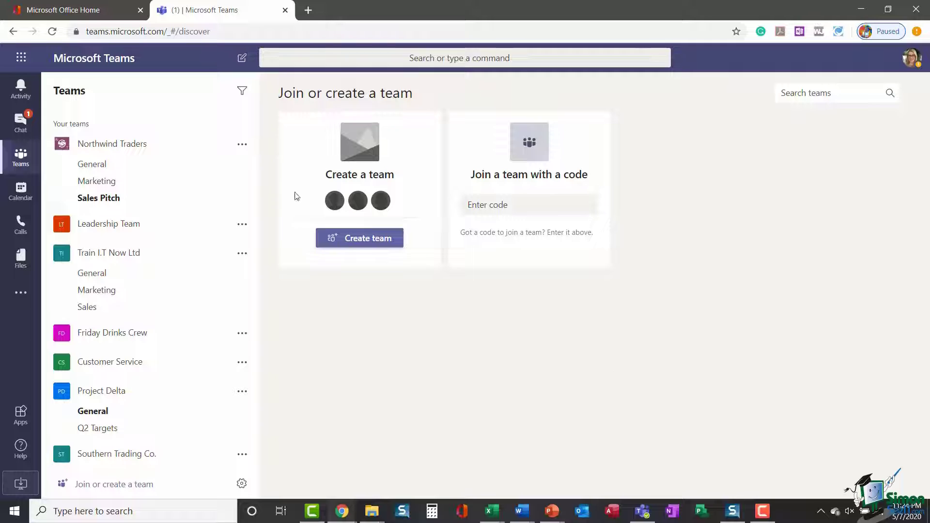
left_click(359, 240)
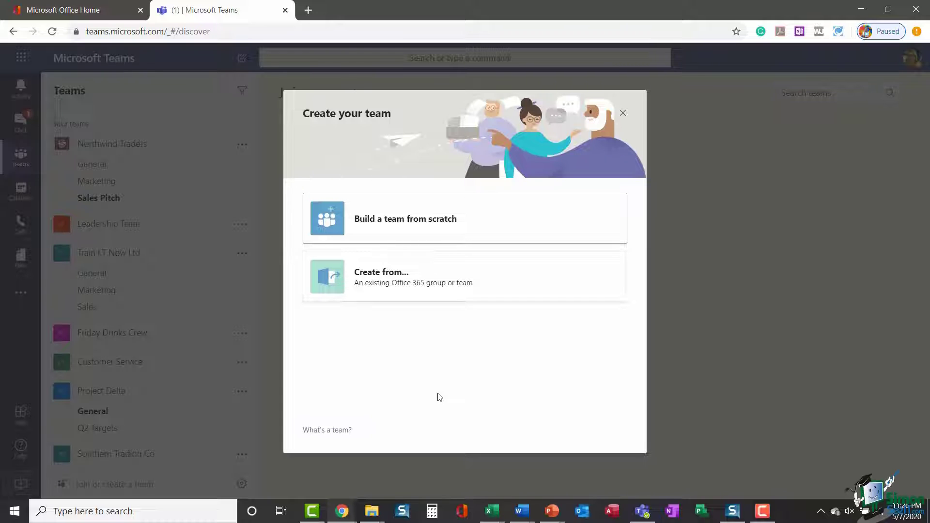
left_click(384, 220)
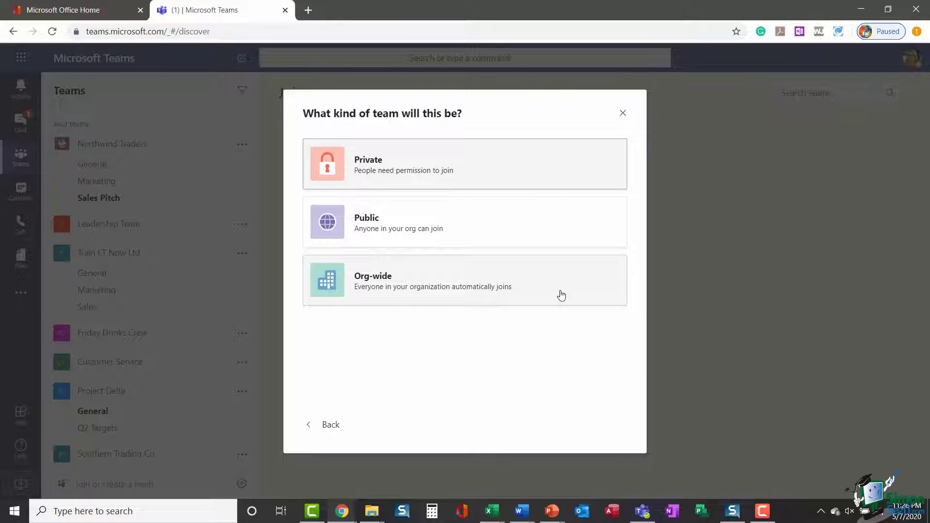
left_click(446, 223)
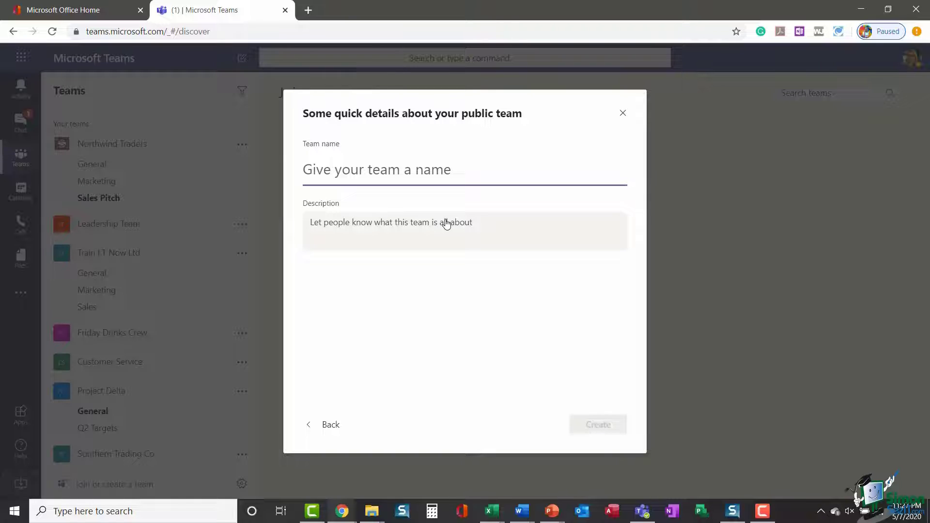
type("Western")
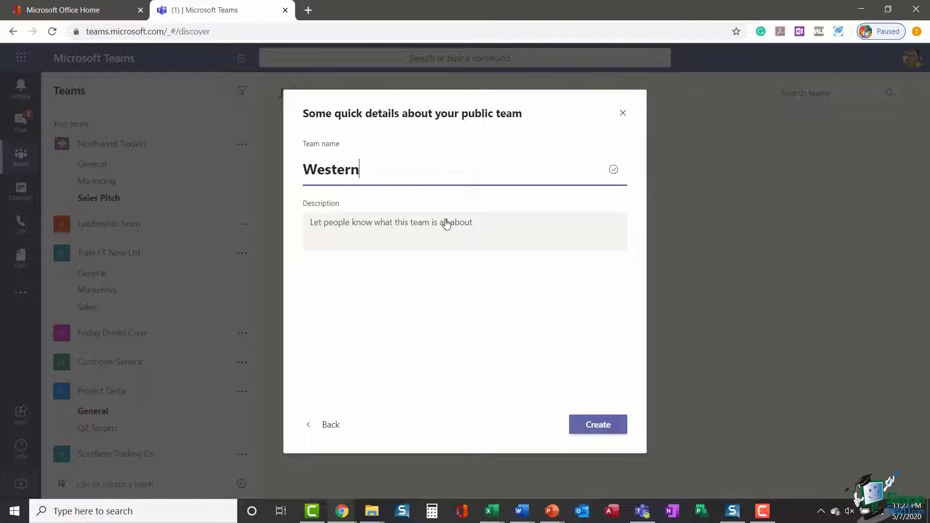
type(" Trading Co")
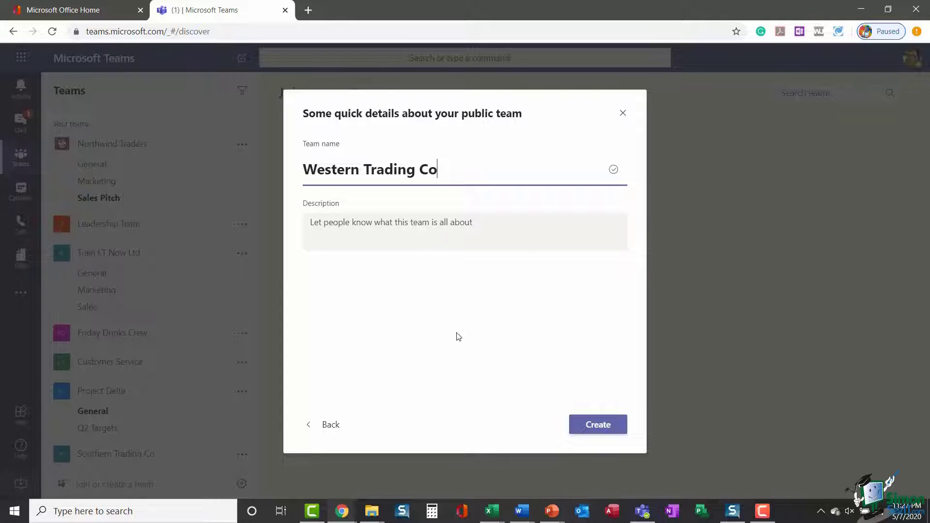
left_click(601, 426)
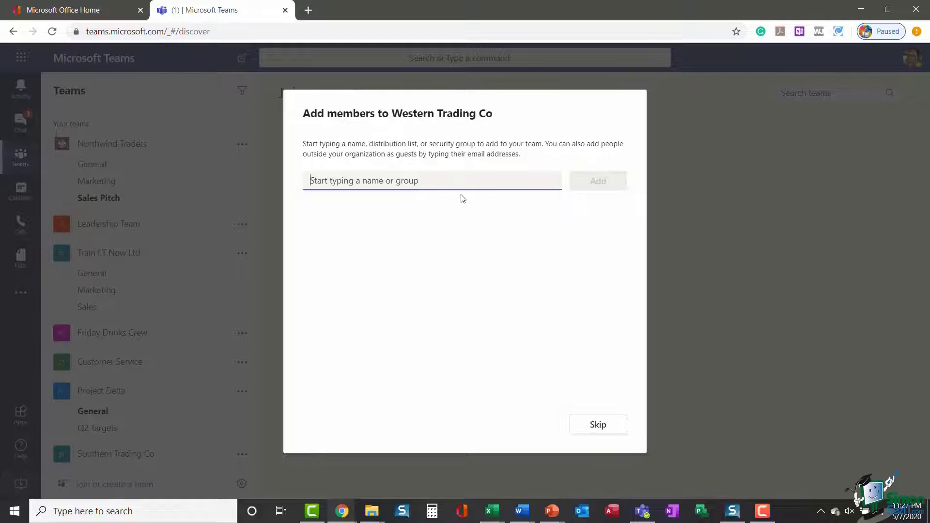
Find three colleagues by first name and add them as members of the Western Trading Co team.
type("ben")
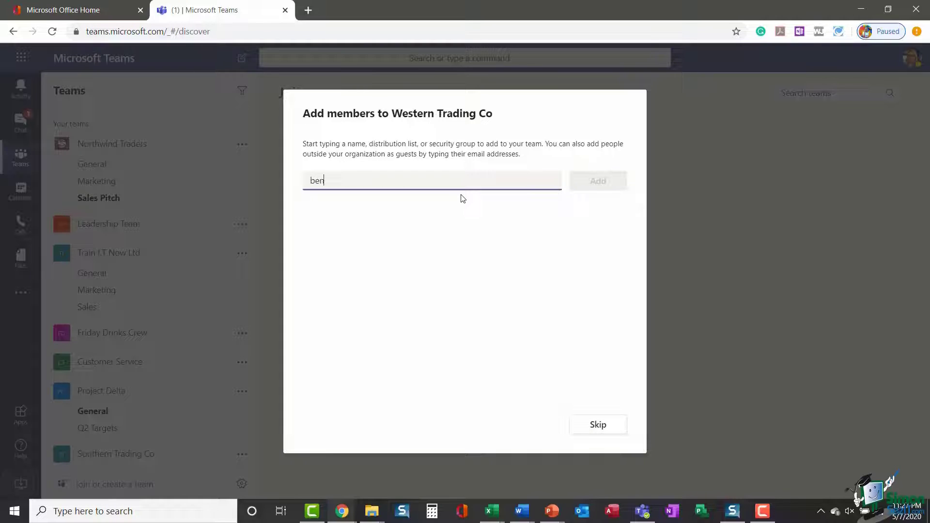
left_click(410, 210)
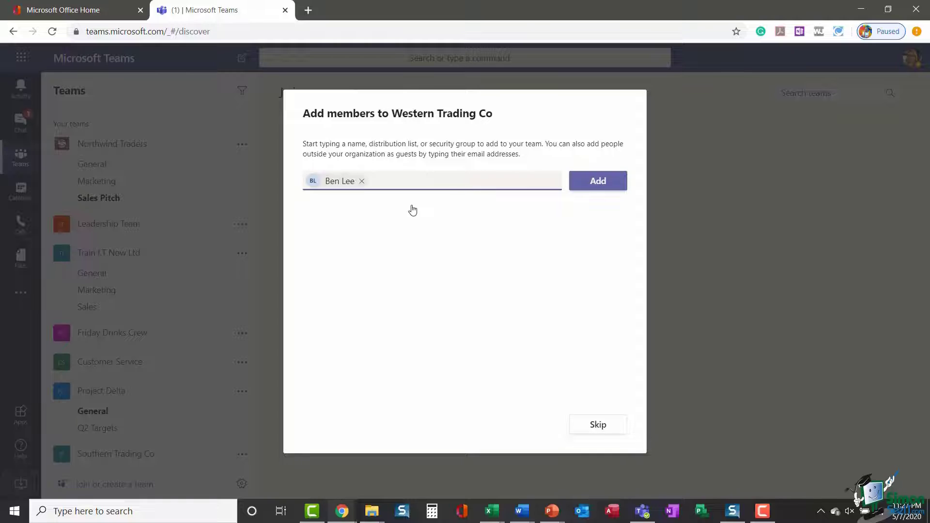
type("ryan")
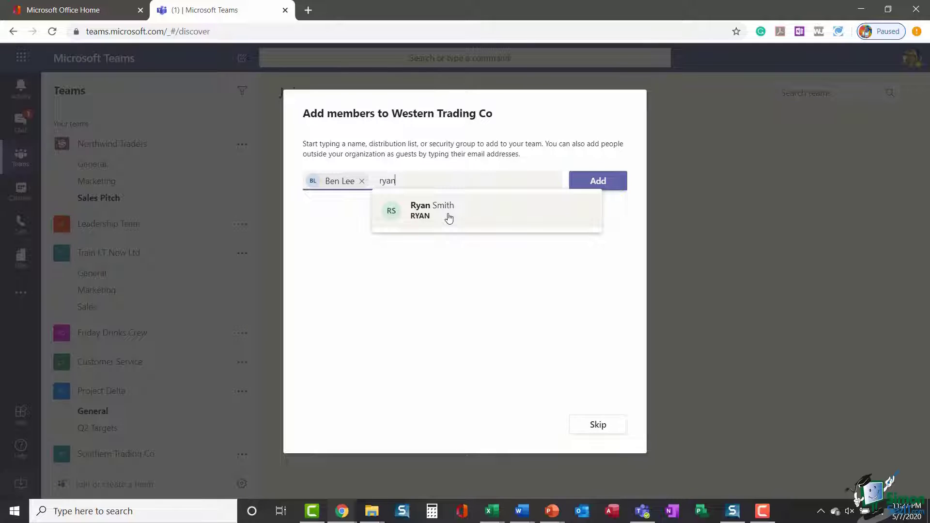
left_click(449, 216)
type("vicky")
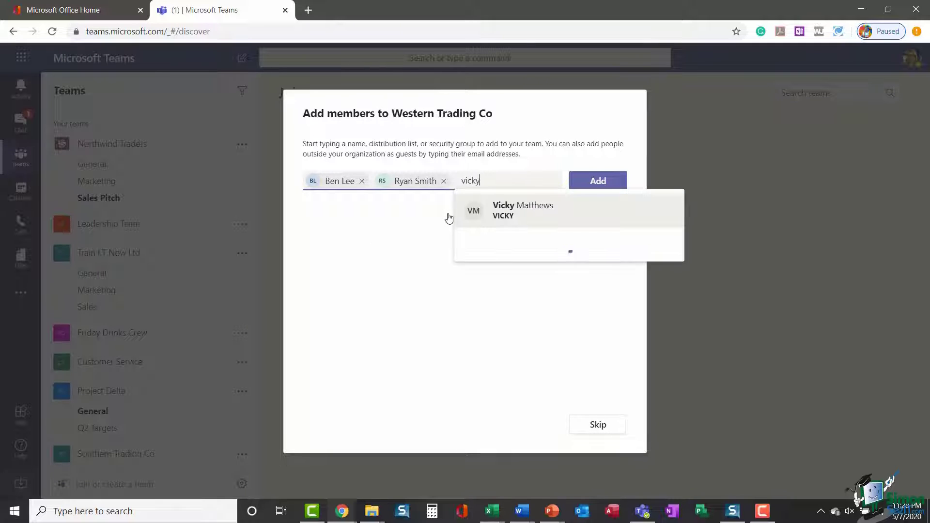
left_click(533, 217)
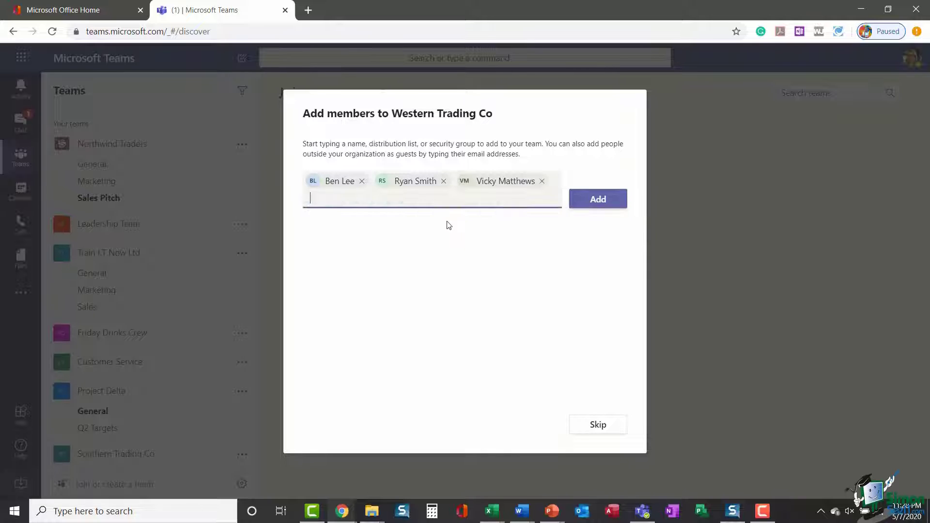
left_click(594, 202)
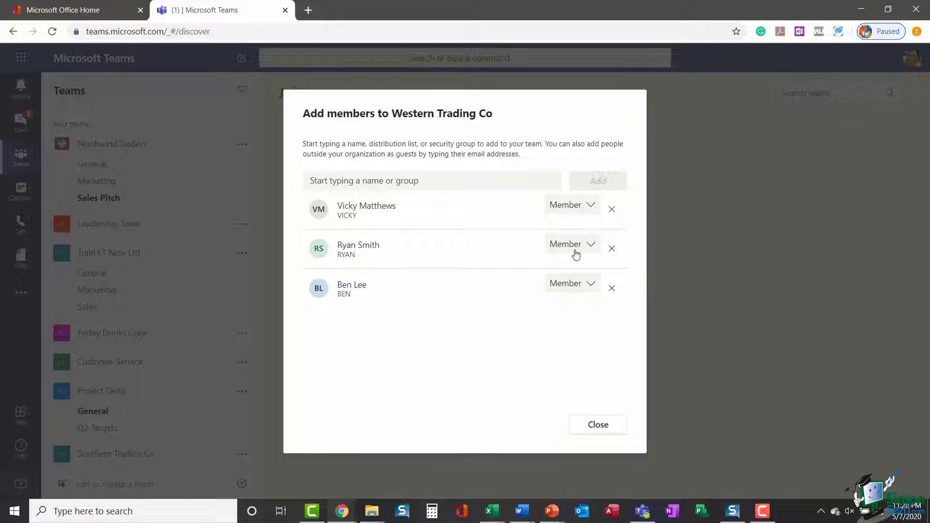
View the role options for the first listed member without changing the role, and finish adding members.
left_click(589, 207)
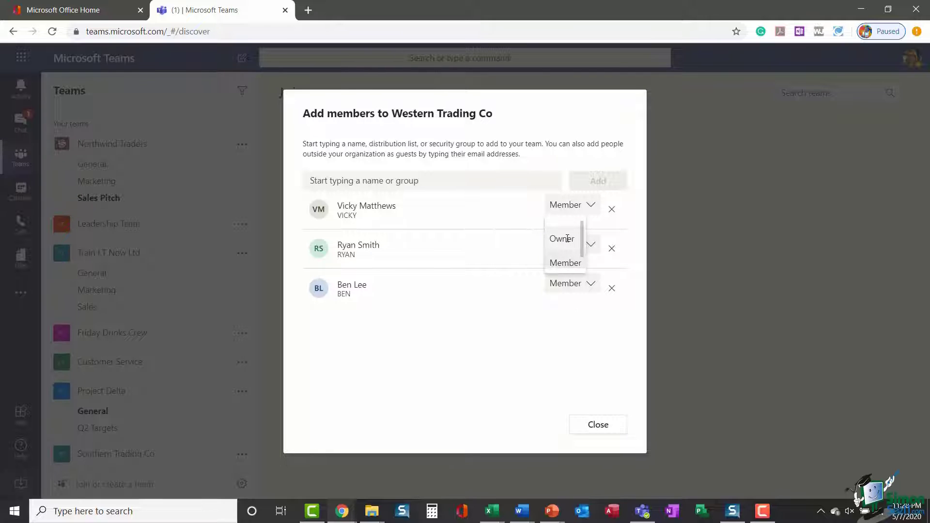
left_click(544, 342)
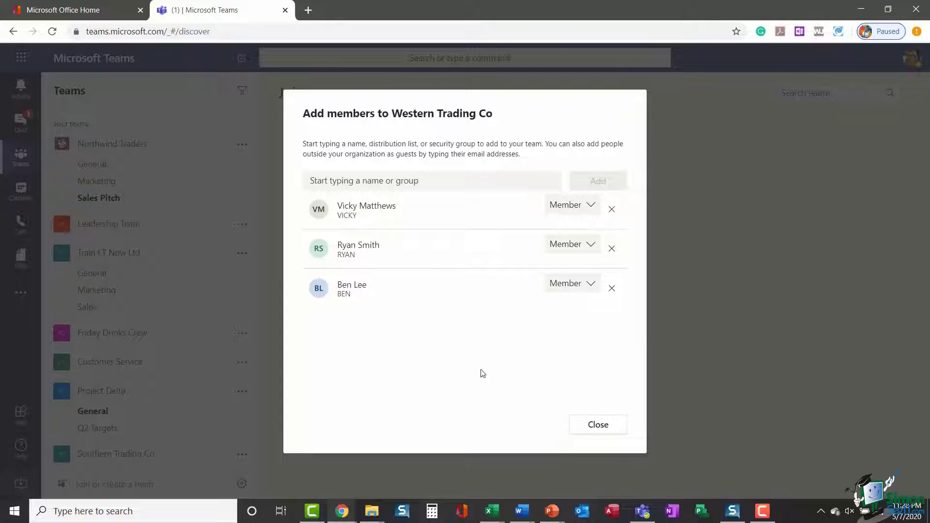
left_click(606, 427)
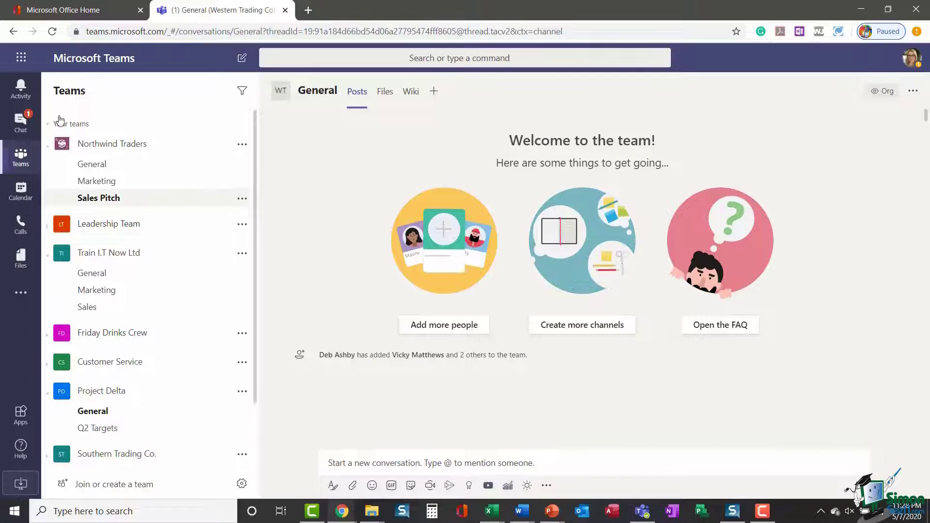
Collapse the channel lists of the Northwind Traders, Train I.T Now Ltd and Project Delta teams.
left_click(49, 146)
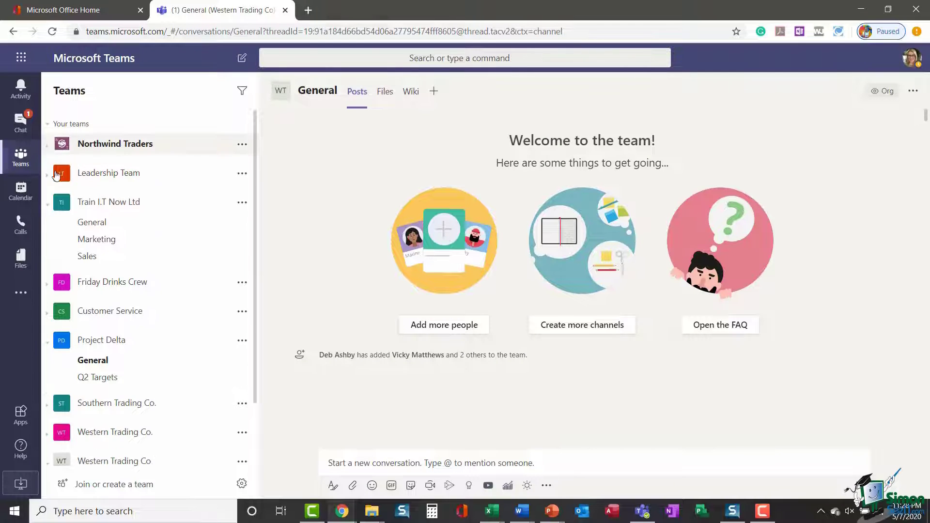
left_click(50, 202)
left_click(47, 292)
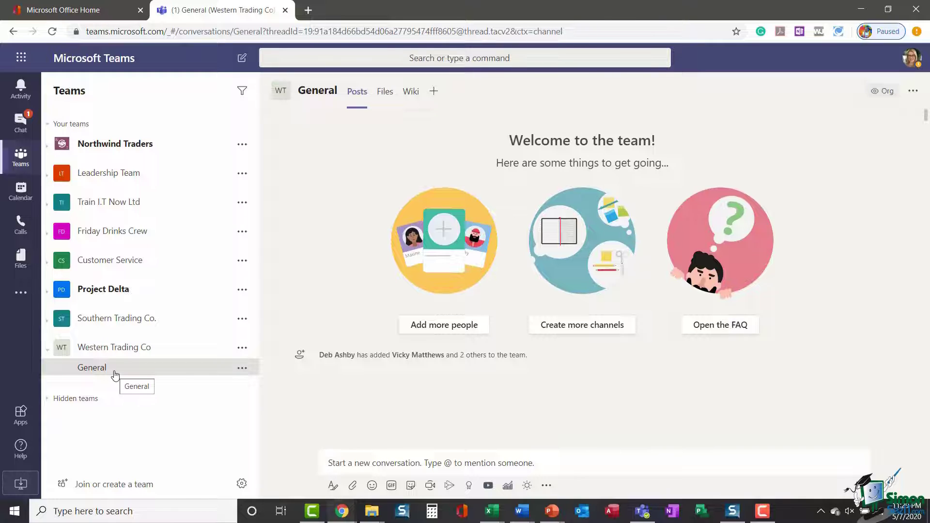
Add one more colleague as a member of the existing Western Trading Co team and close the dialog.
left_click(242, 349)
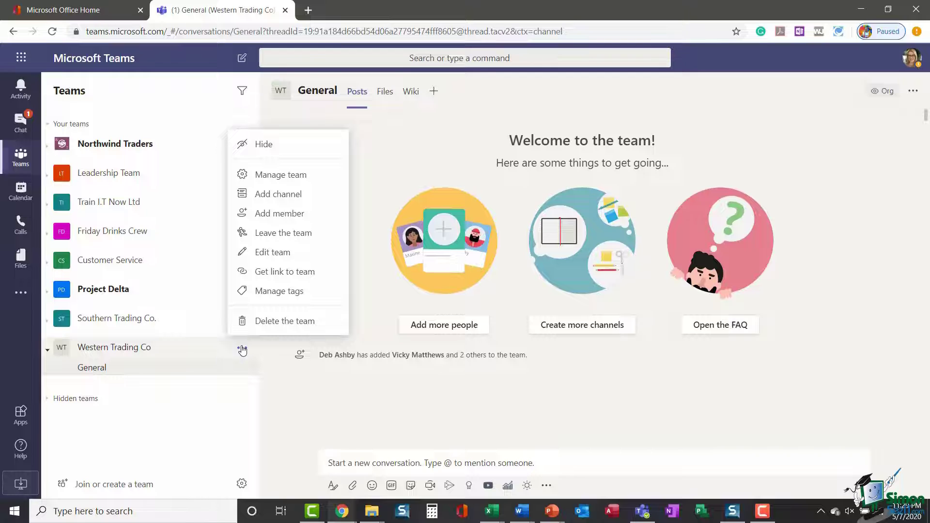
left_click(287, 217)
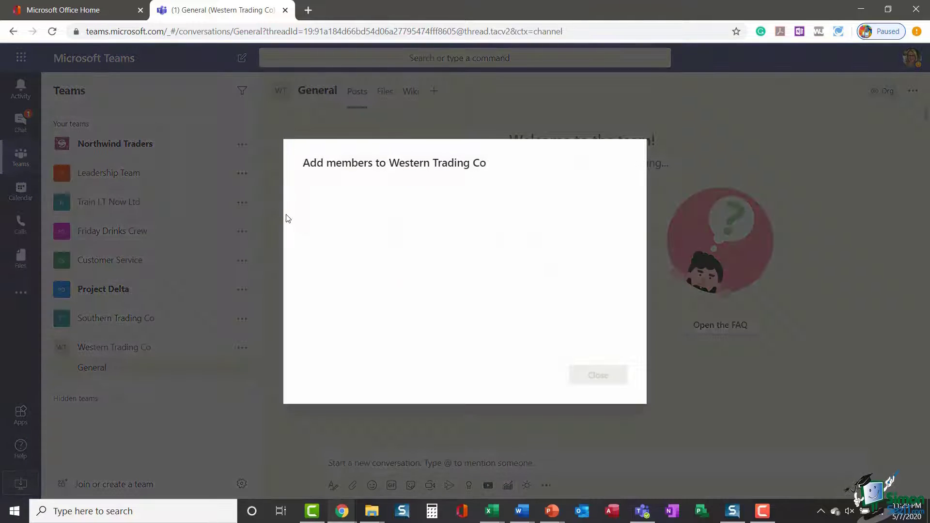
type("adam")
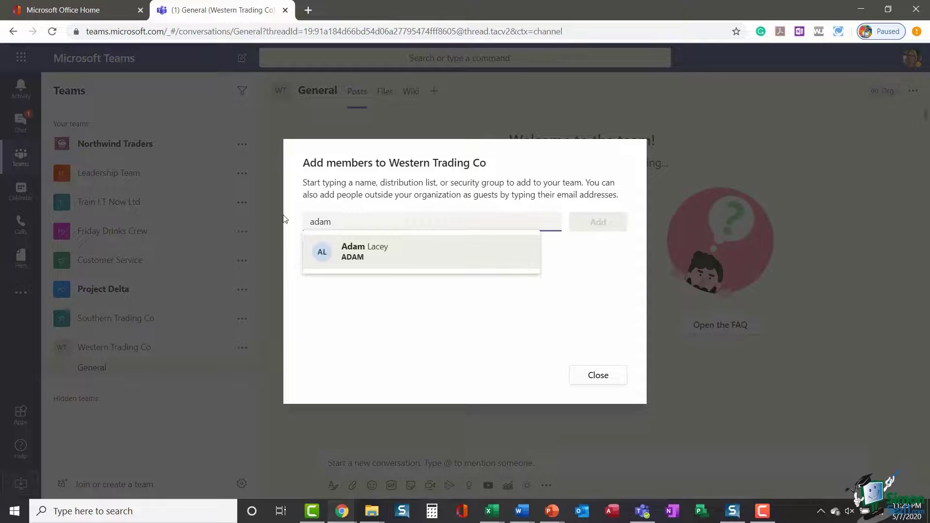
left_click(396, 256)
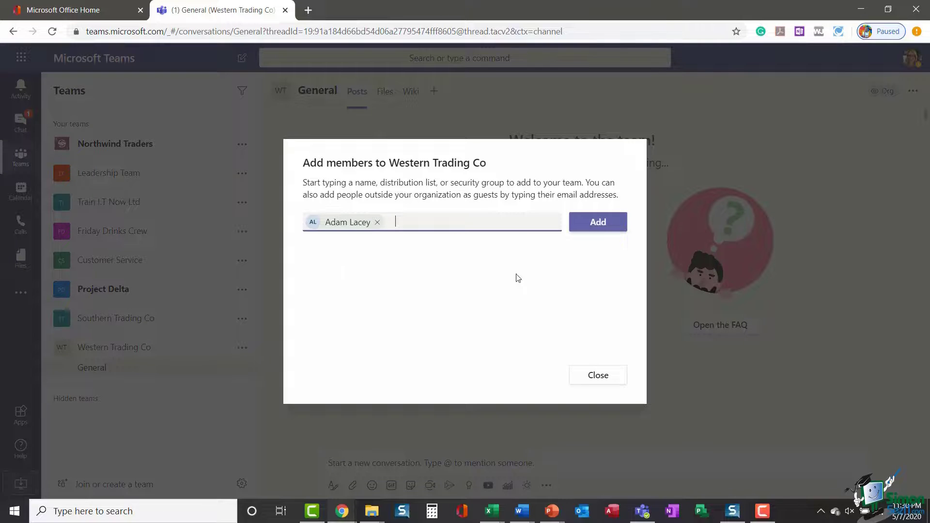
left_click(600, 223)
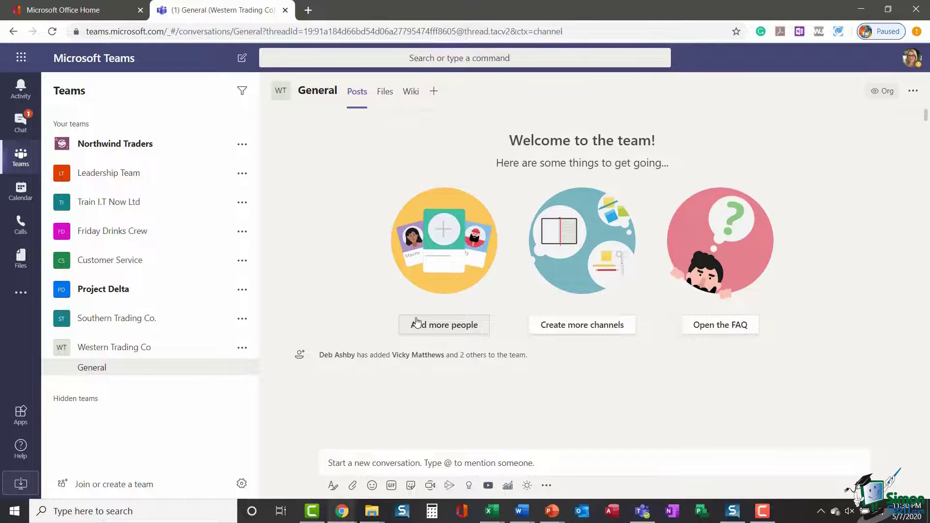
Check the activity feed for the notification about being added to a team, and return to the teams list.
left_click(21, 92)
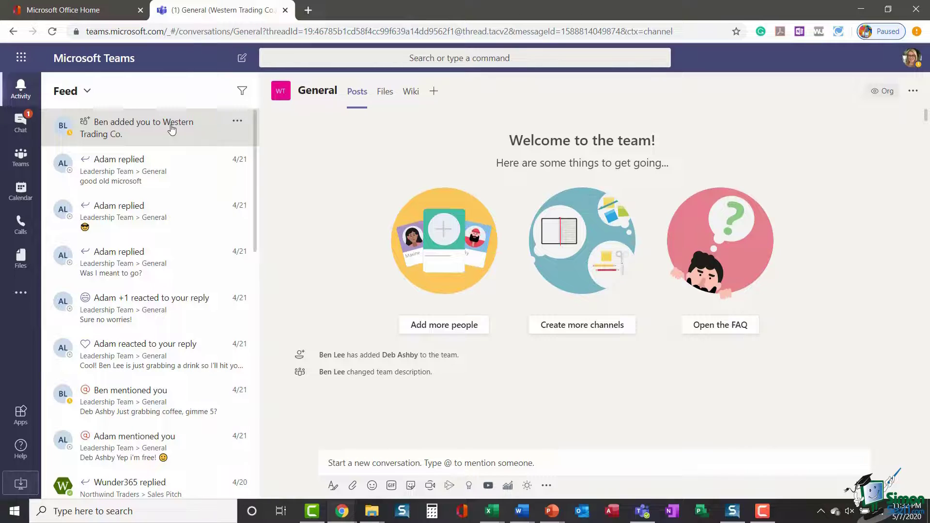
left_click(20, 159)
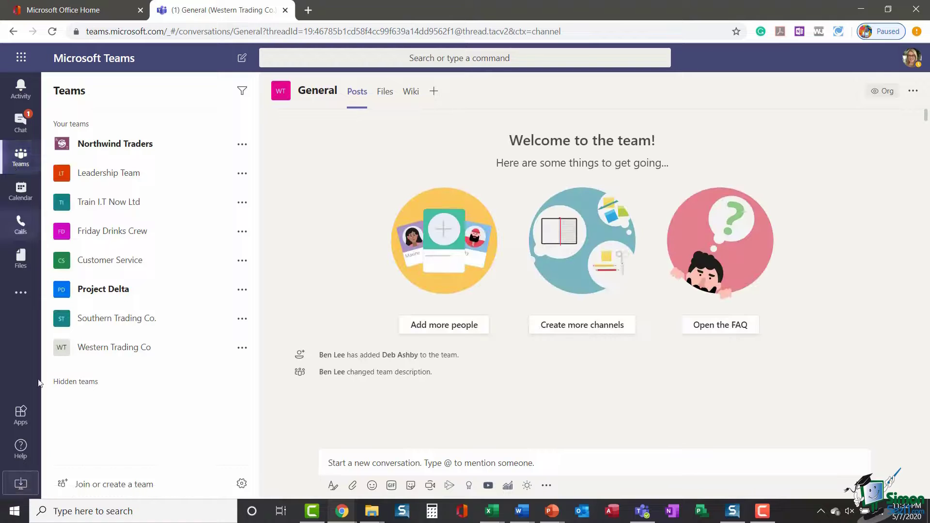
Open the management page of the Western Trading Co team and examine its owners, members and guests.
left_click(242, 347)
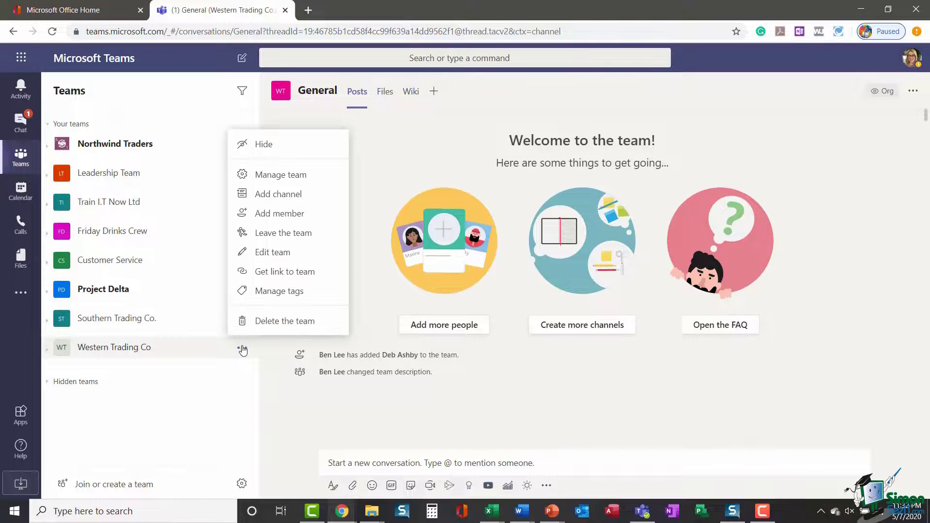
left_click(279, 177)
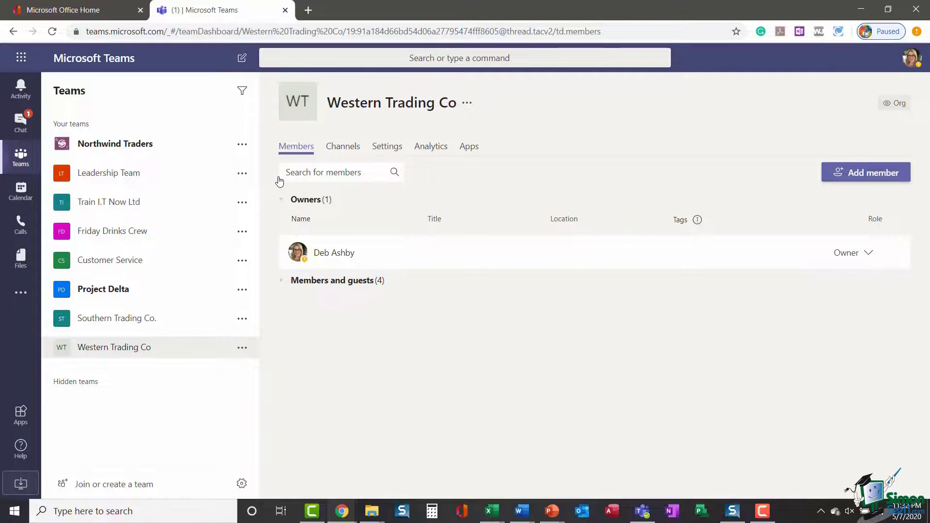
left_click(280, 284)
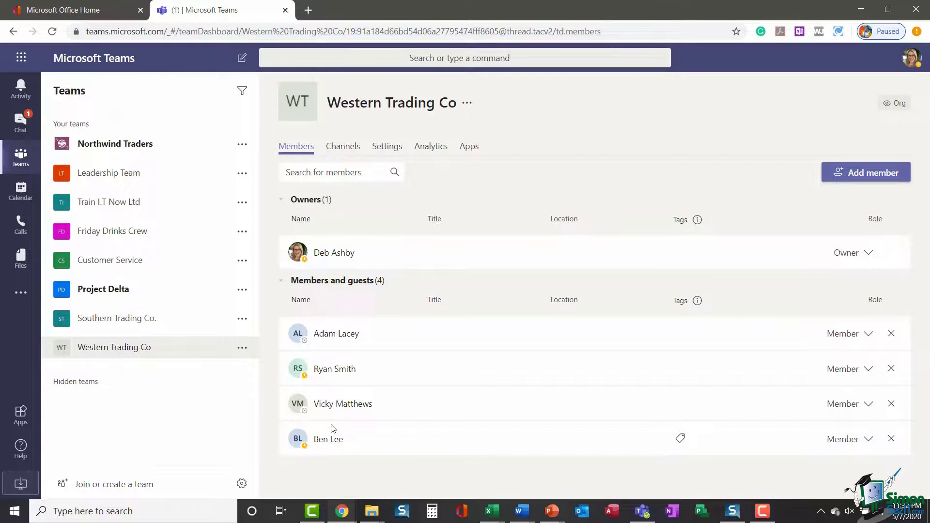
Generate a team code in the Western Trading Co team's settings and return to the General channel view.
left_click(389, 150)
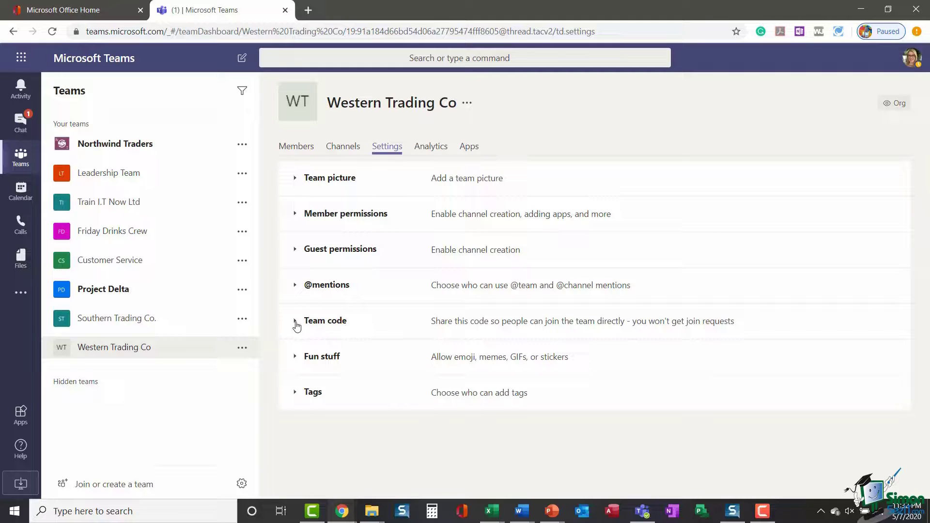
left_click(296, 321)
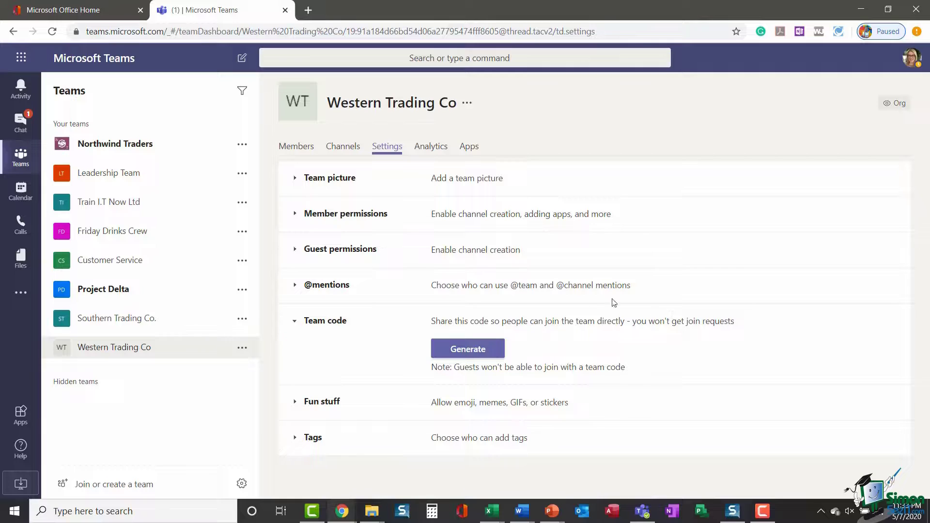
left_click(468, 354)
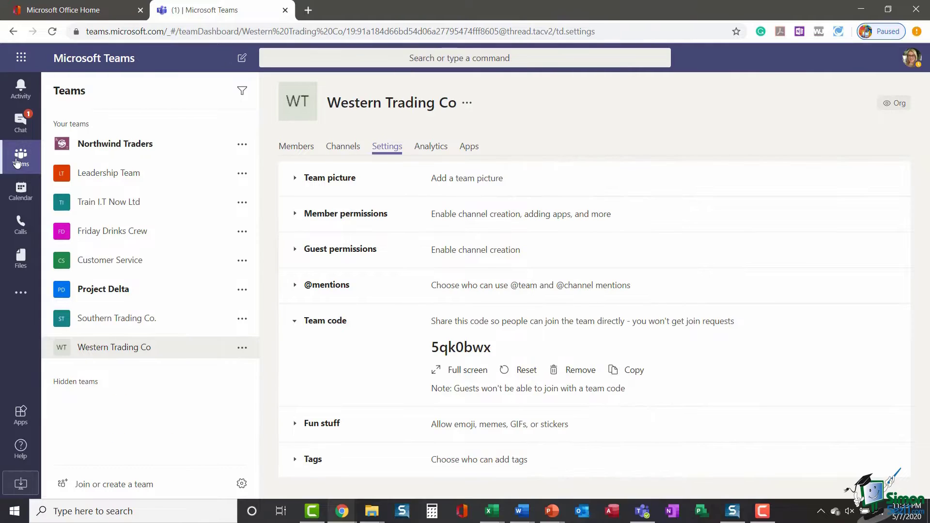
left_click(17, 162)
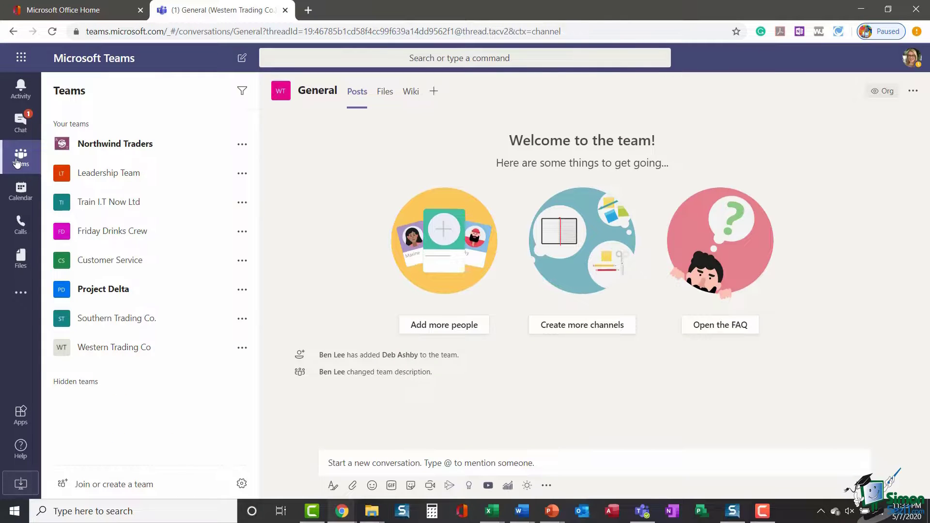